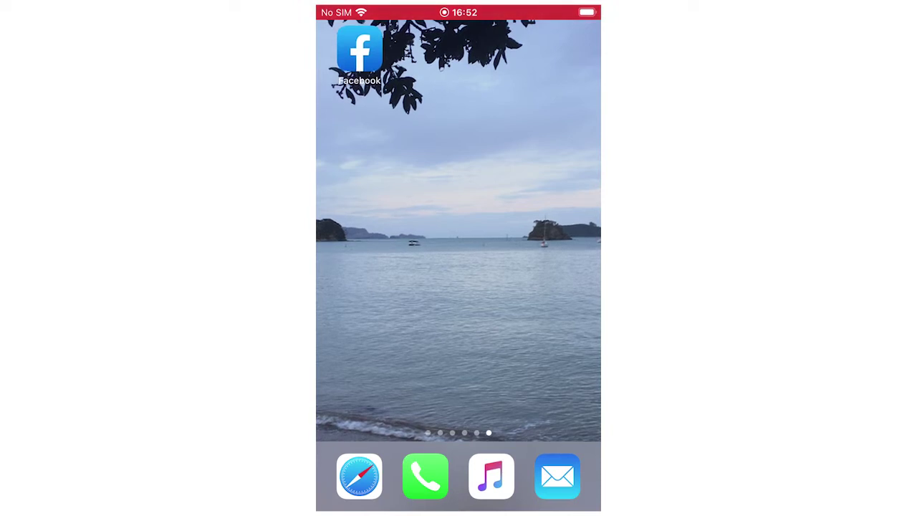
Launch Facebook, begin a new account, and enter a first name and surname
drag(430, 251, 473, 251)
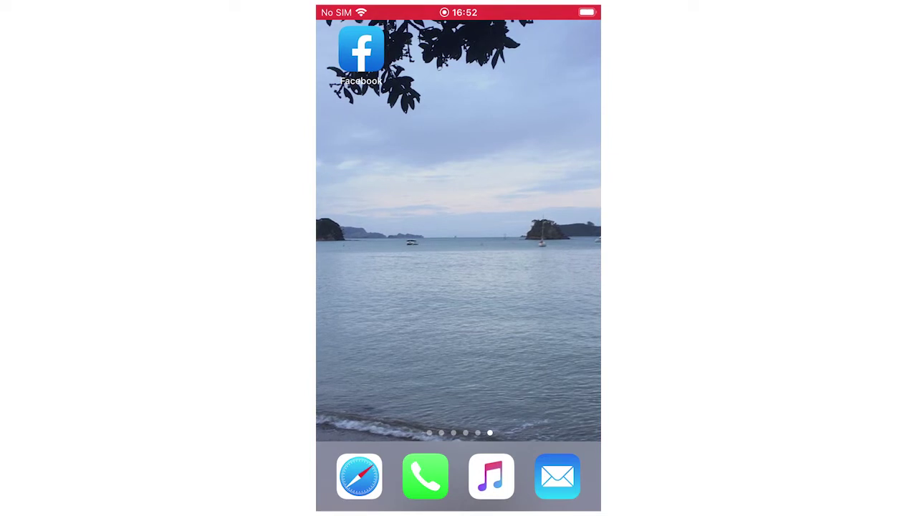
click(361, 50)
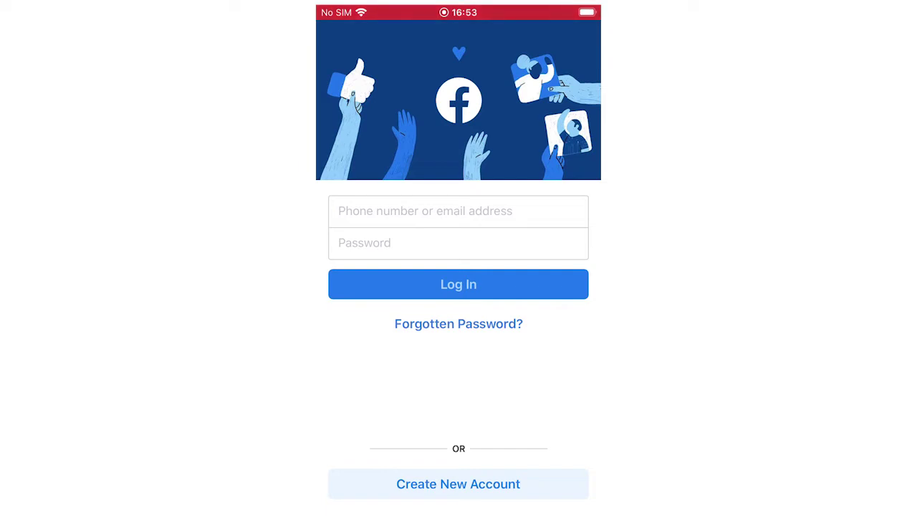
click(458, 483)
click(459, 246)
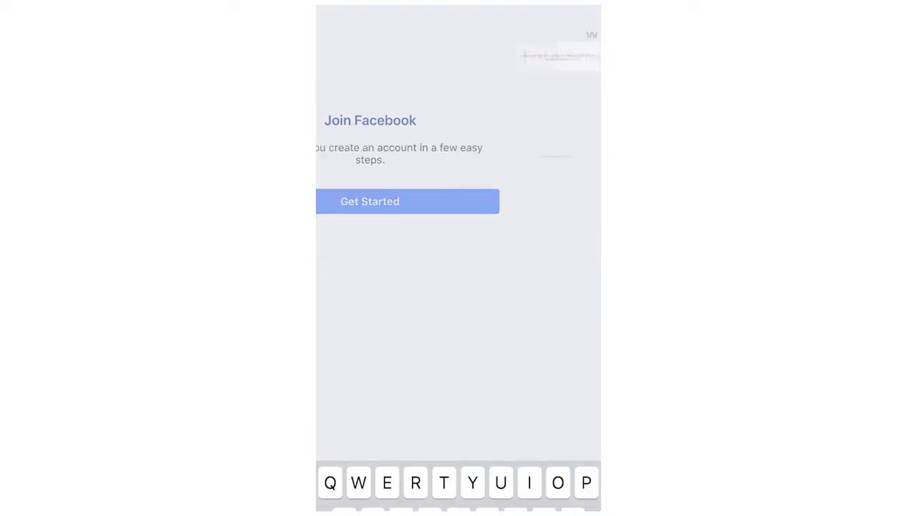
text(Example)
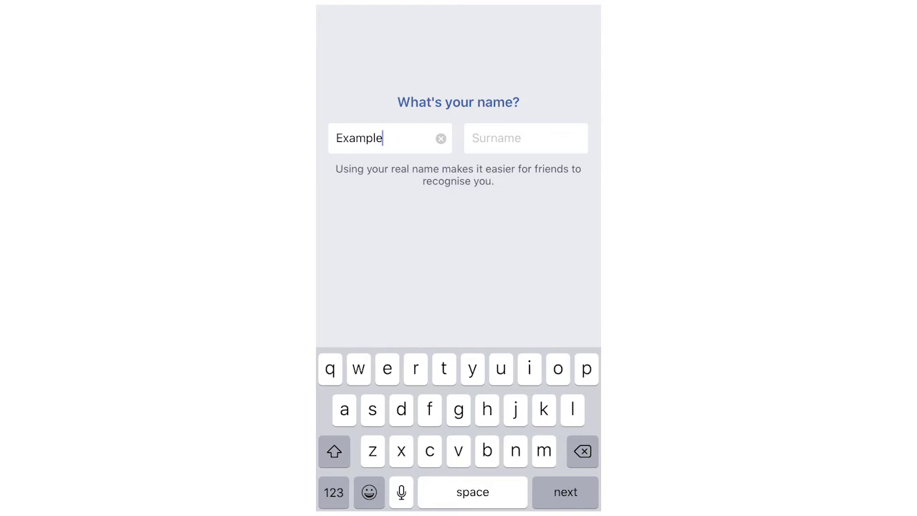
key(Return)
text(Cow)
key(Return)
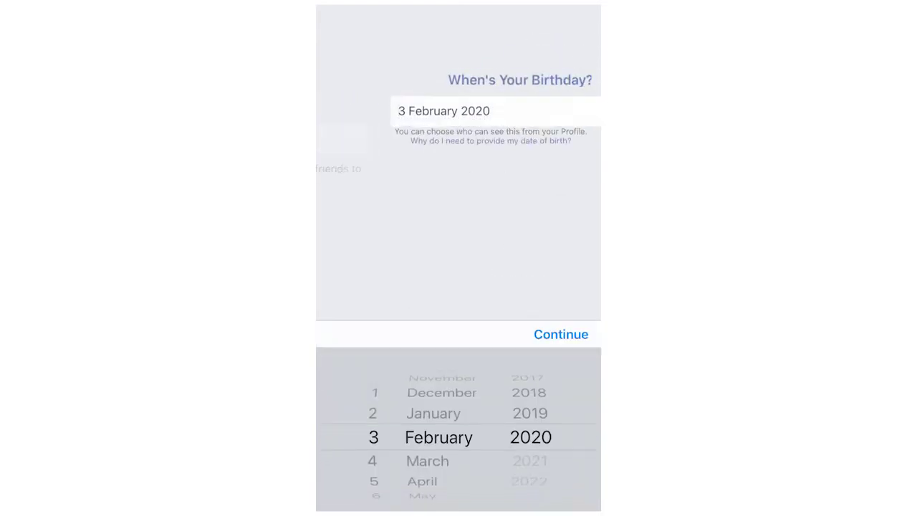
Spin the birthday wheels to 1 January 1966
scroll(373, 430, down, 1)
scroll(372, 430, down, 1)
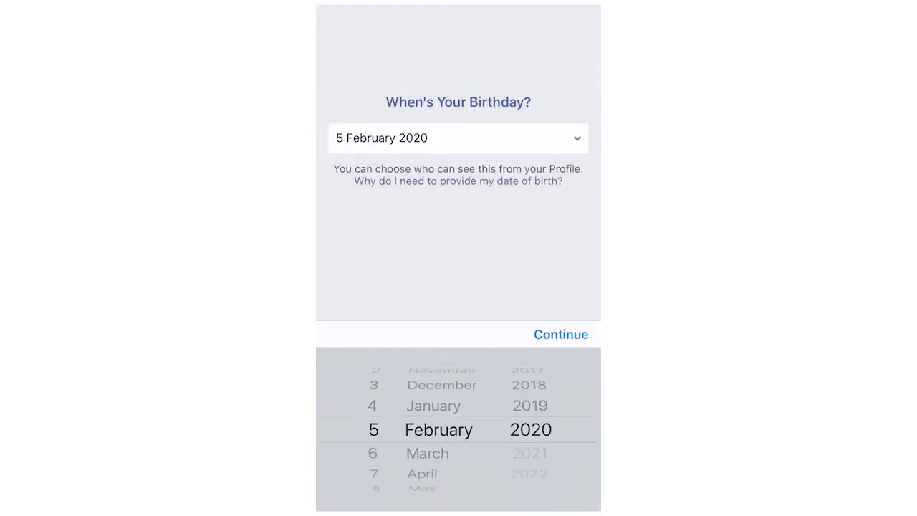
scroll(373, 430, down, 2)
scroll(373, 430, down, 3)
scroll(373, 430, down, 2)
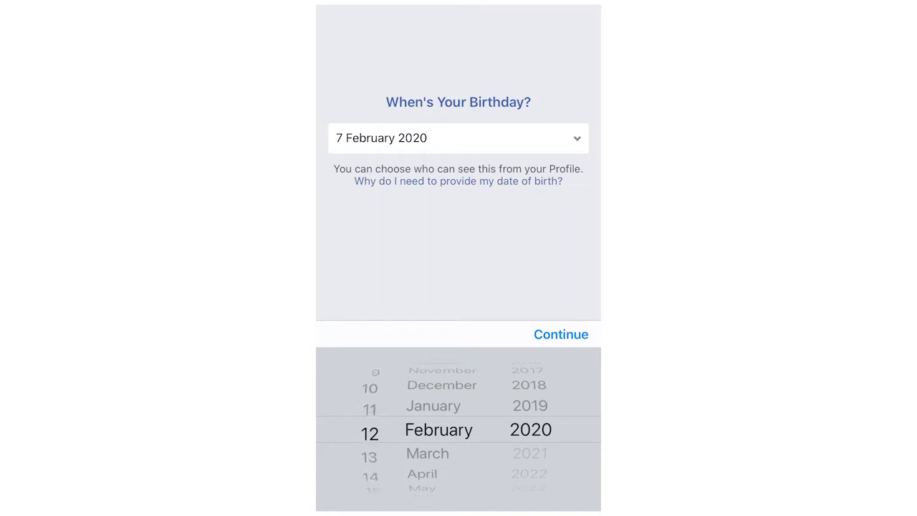
scroll(373, 430, down, 1)
scroll(373, 430, up, 9)
scroll(373, 430, up, 4)
scroll(373, 430, down, 1)
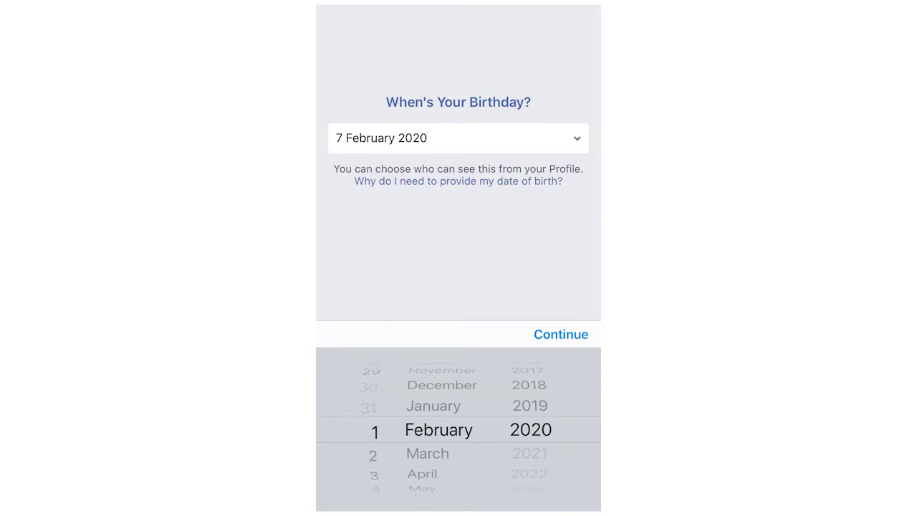
scroll(438, 430, up, 1)
scroll(531, 430, down, 10)
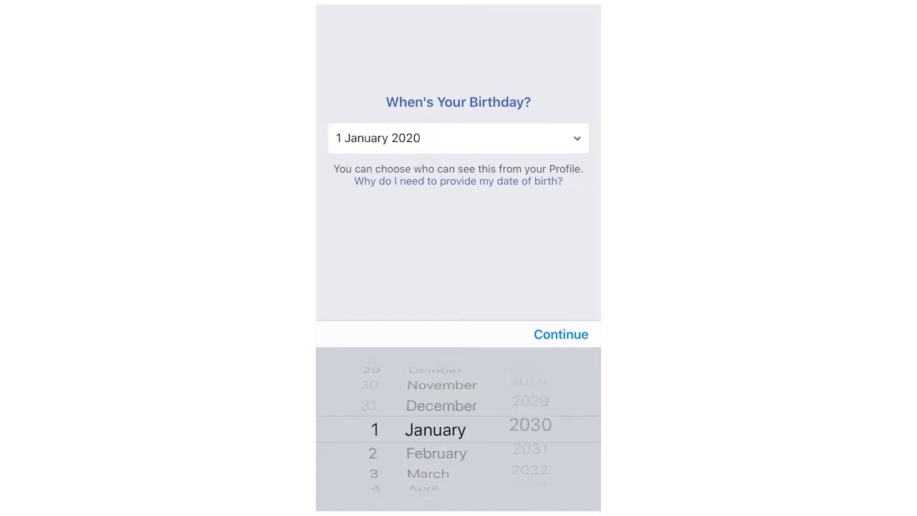
scroll(530, 430, up, 20)
scroll(531, 430, up, 13)
scroll(530, 430, up, 16)
scroll(530, 430, up, 15)
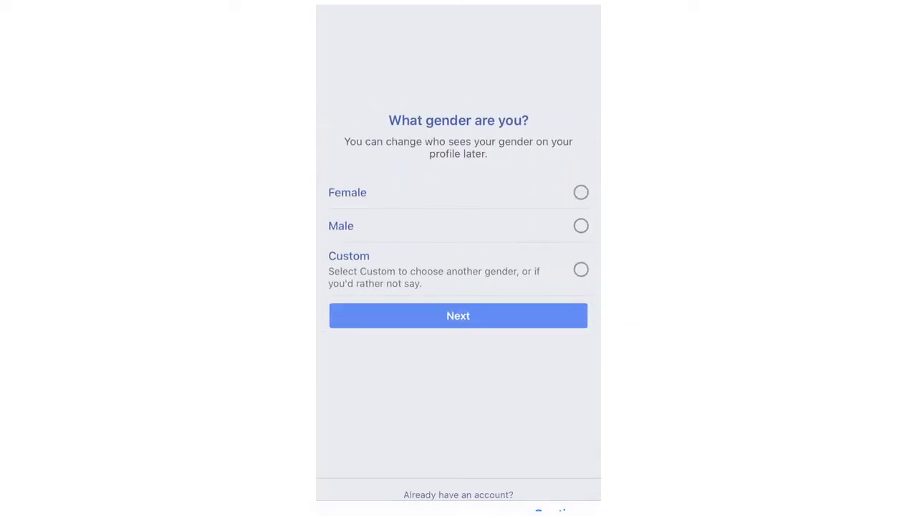
Choose Male as gender and set the phone country to Australia via an 'Au' search
click(579, 225)
click(458, 316)
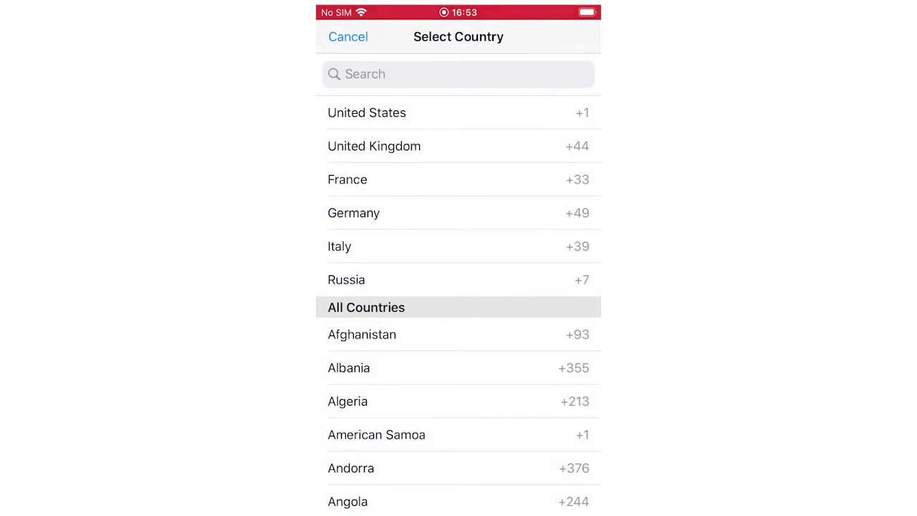
click(459, 74)
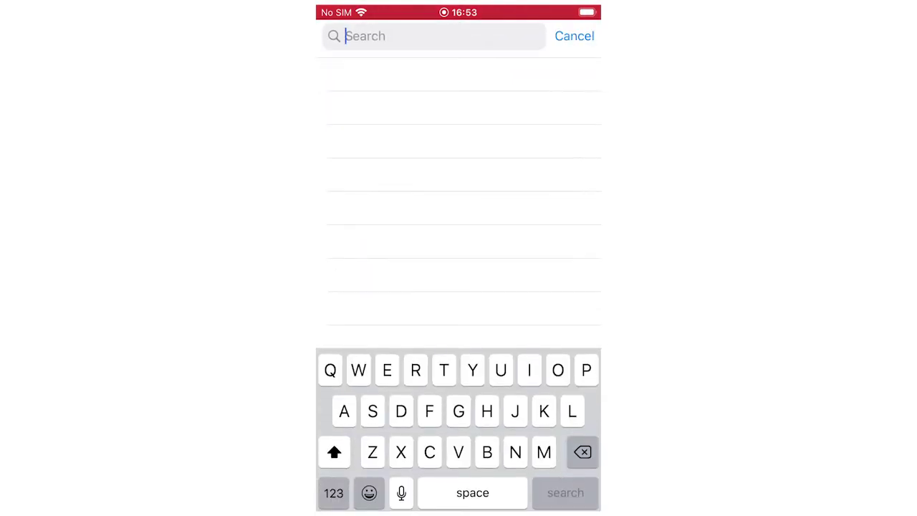
text(Au)
click(353, 74)
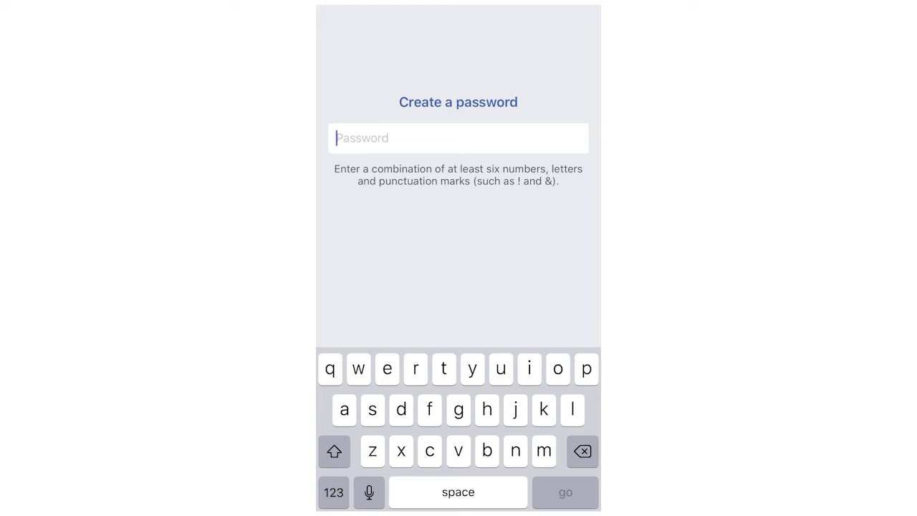
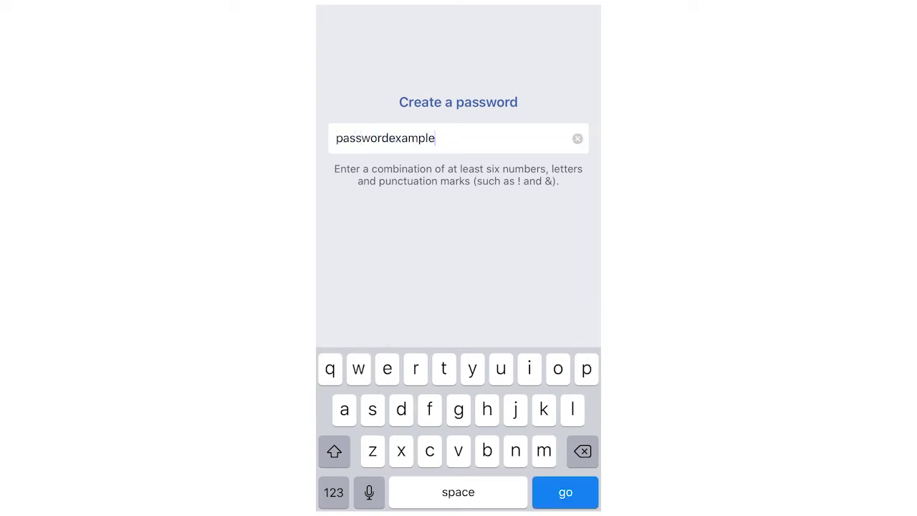
Enter the account password and submit it
key(BackSpace)
key(BackSpace)
key(BackSpace)
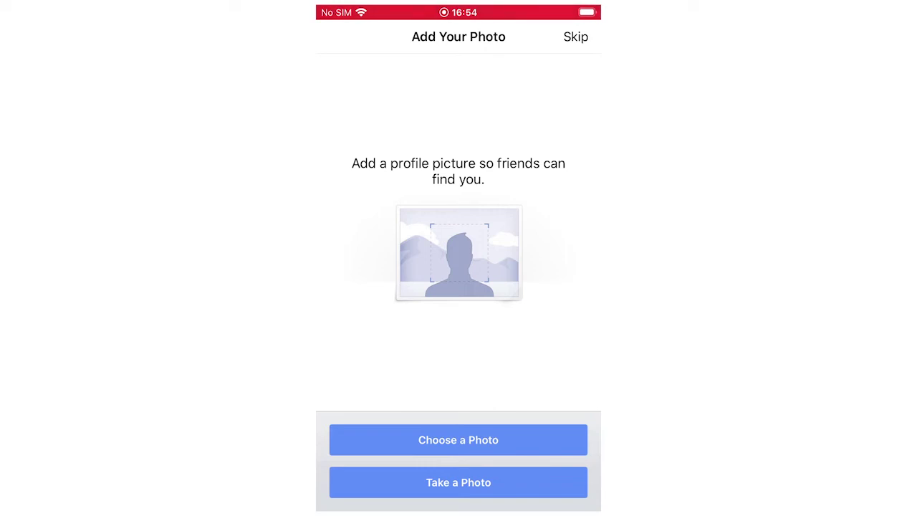
Skip the Add Your Photo, Find Friends and Friend Requests screens
click(576, 37)
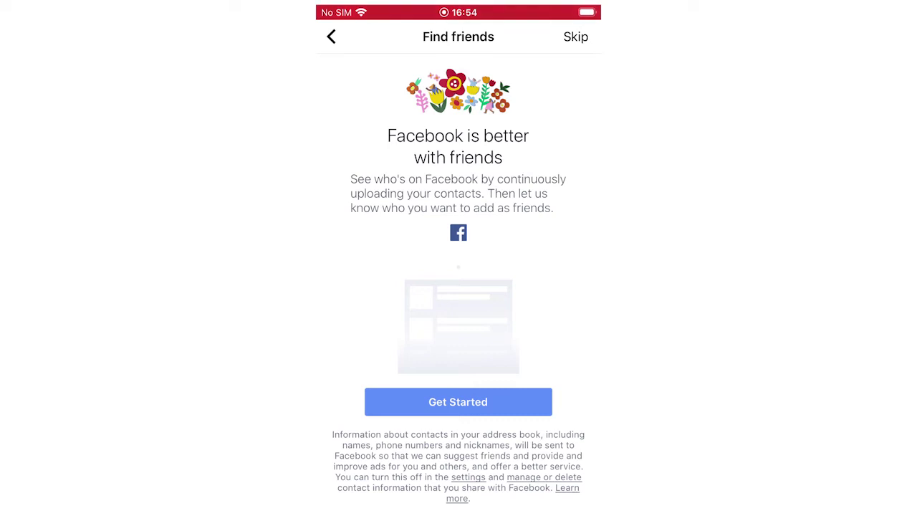
click(576, 37)
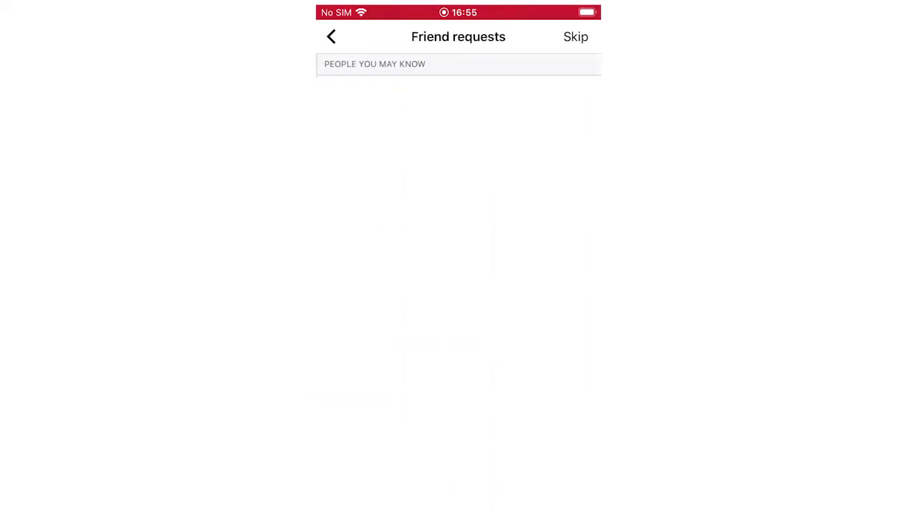
click(576, 37)
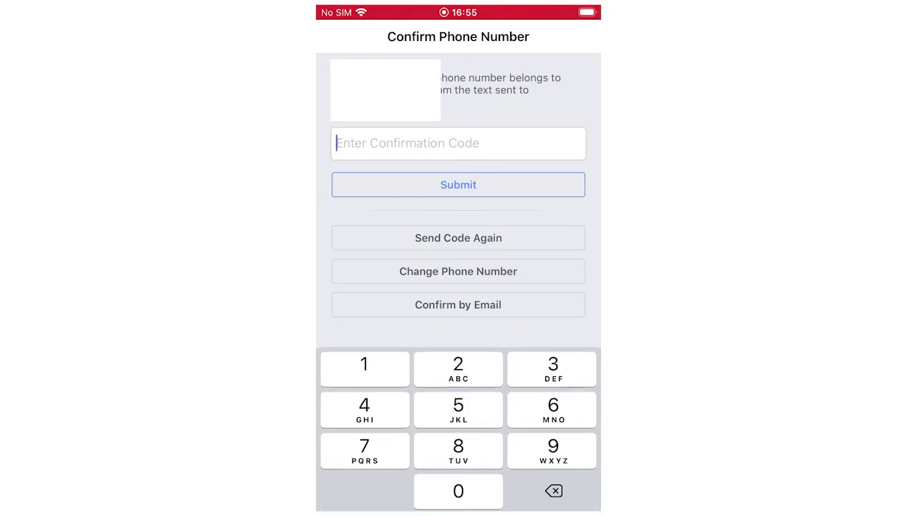
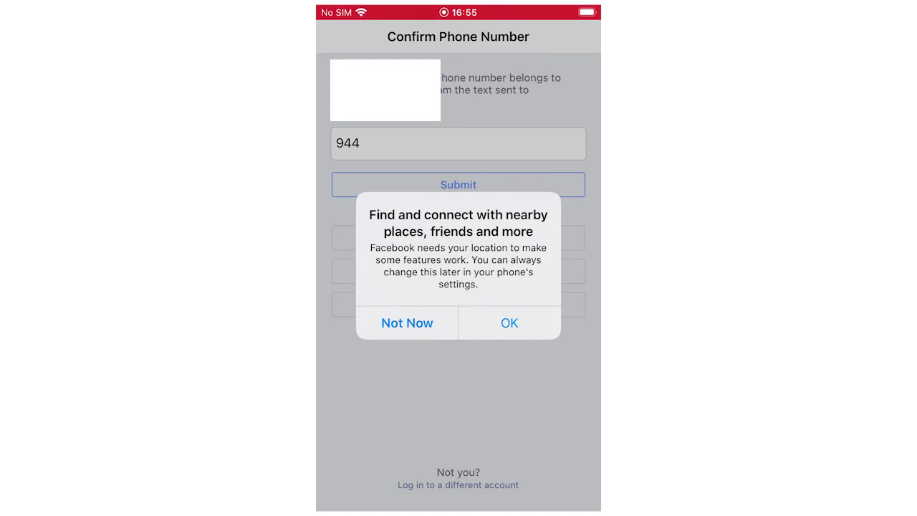
Enter the texted confirmation code, dismissing the location access alert partway through
click(407, 322)
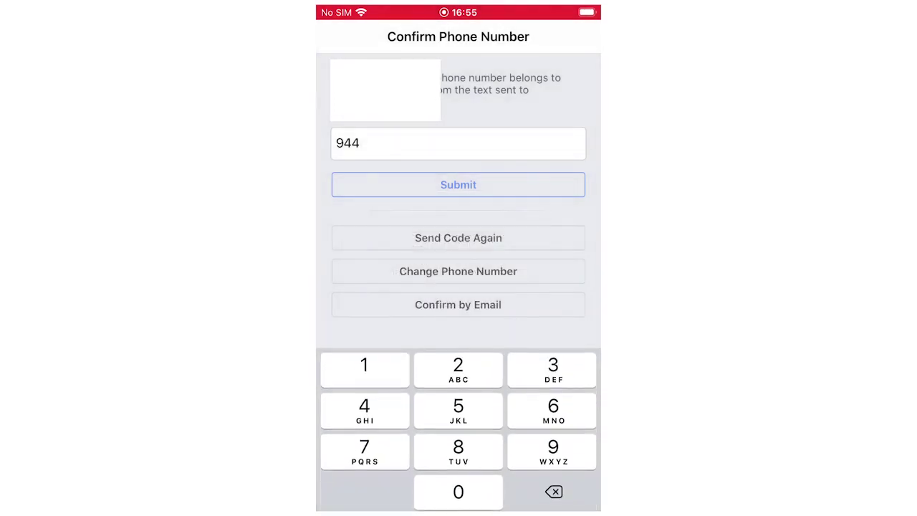
click(359, 142)
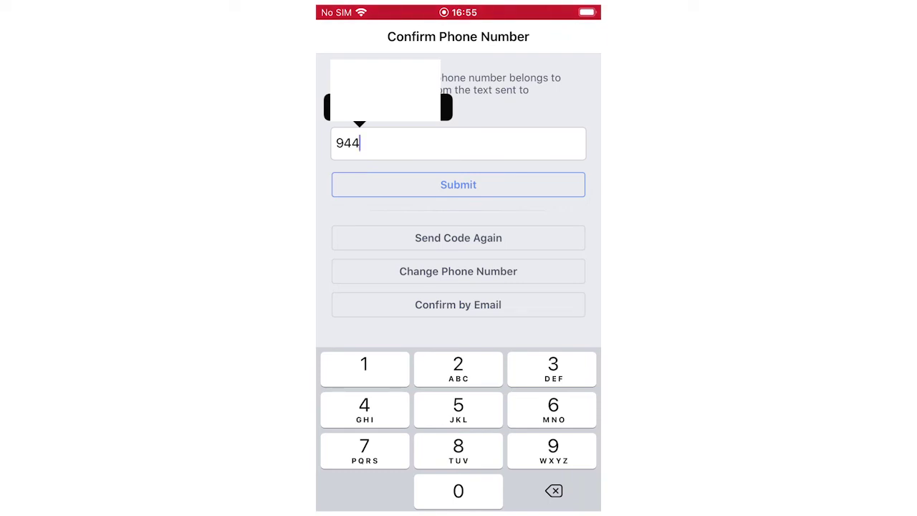
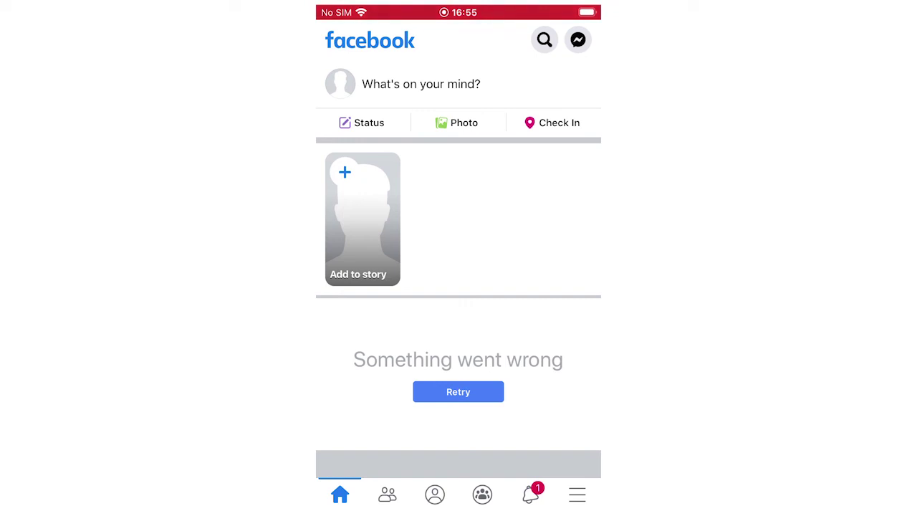
View notifications, pull to refresh the feed, then quit profile setup from the menu
click(531, 495)
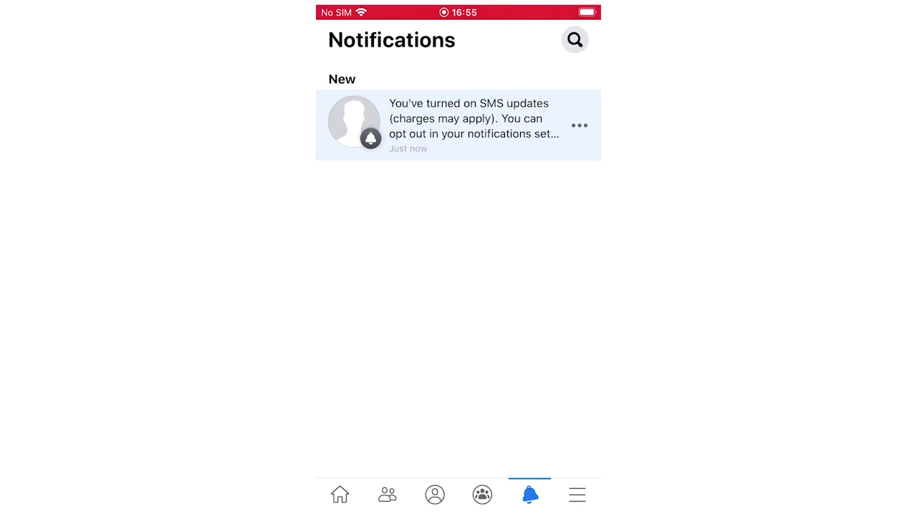
click(339, 494)
drag(459, 187, 459, 301)
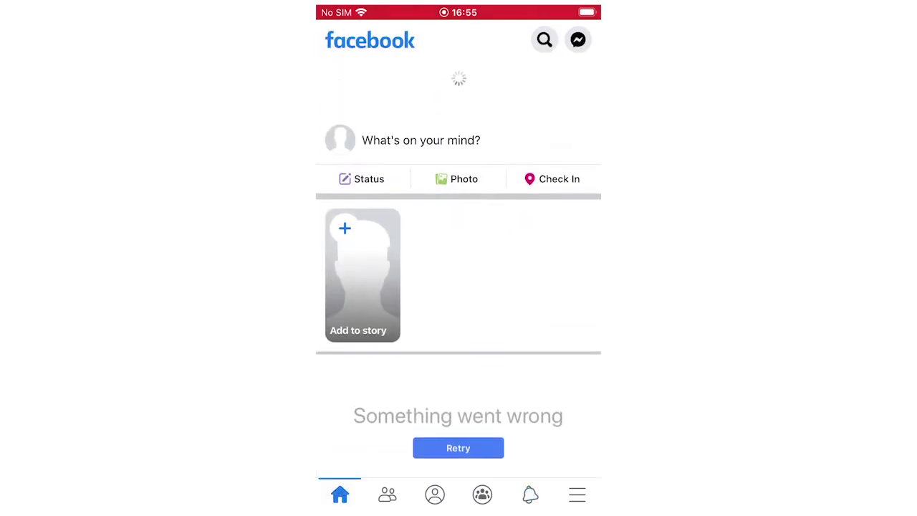
click(577, 494)
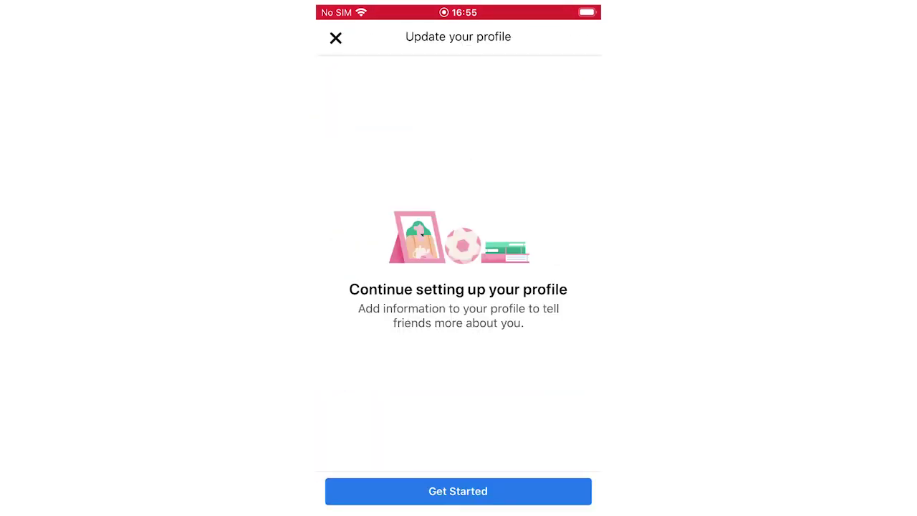
click(335, 38)
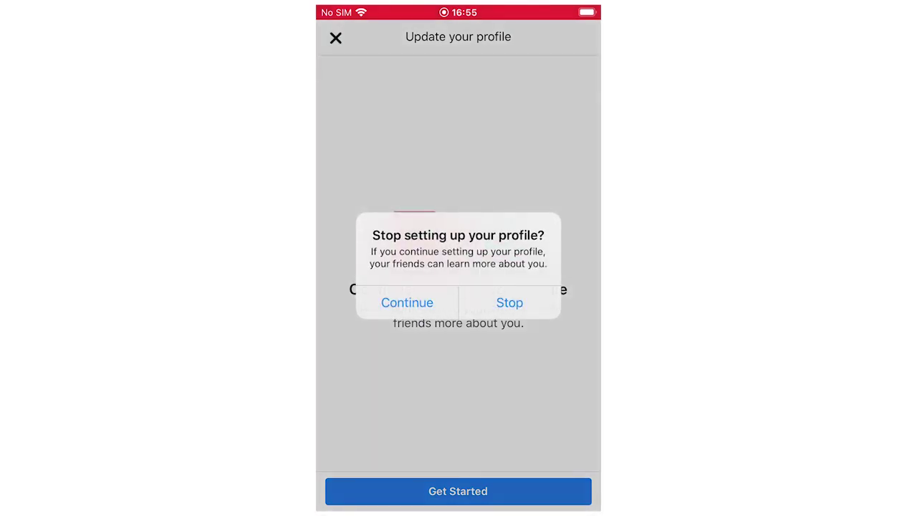